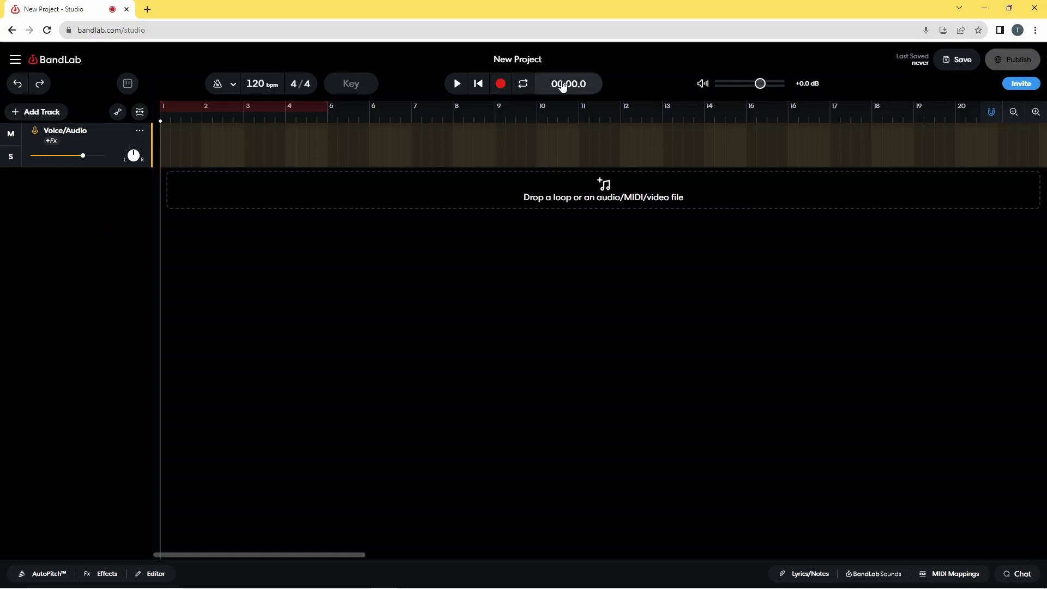
Open the New Track chooser offering Voice/Audio, Virtual instruments, Drum Machine, Sampler, Guitar and Bass.
{"action": "left_click", "coordinate": [44, 113]}
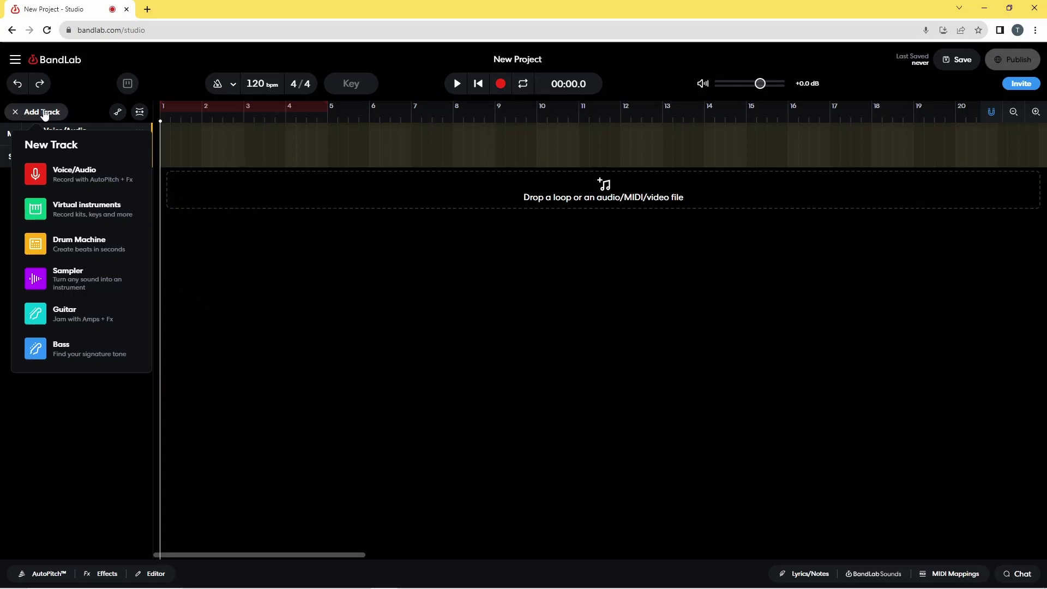
Add a Drum Machine track holding 808 patterns A and B.
{"action": "left_click", "coordinate": [94, 250]}
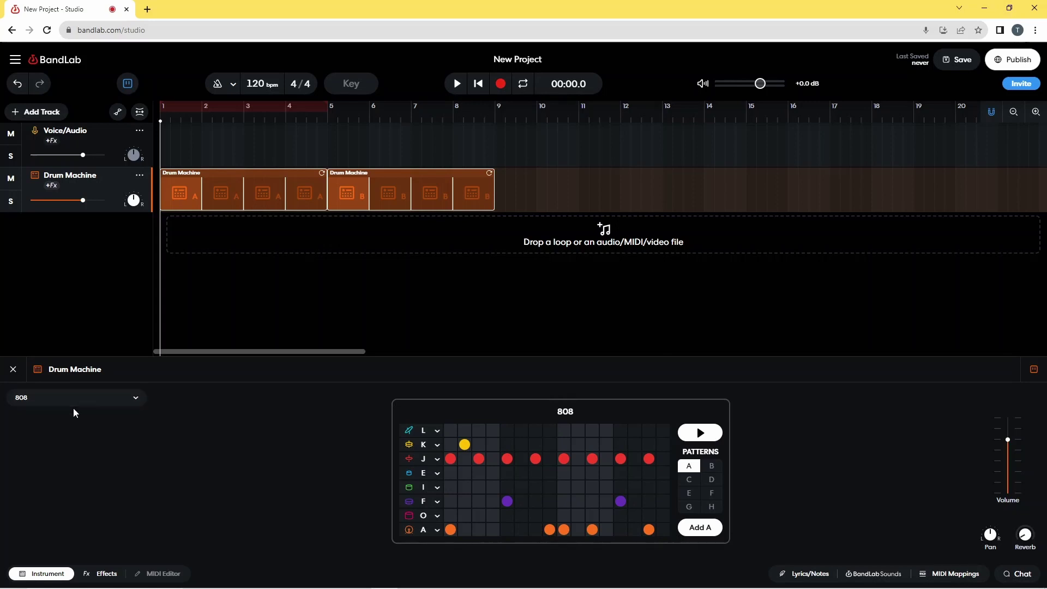
Add the Multi Filter from the Tone category to the Drum Machine track's effects.
{"action": "left_click", "coordinate": [105, 575]}
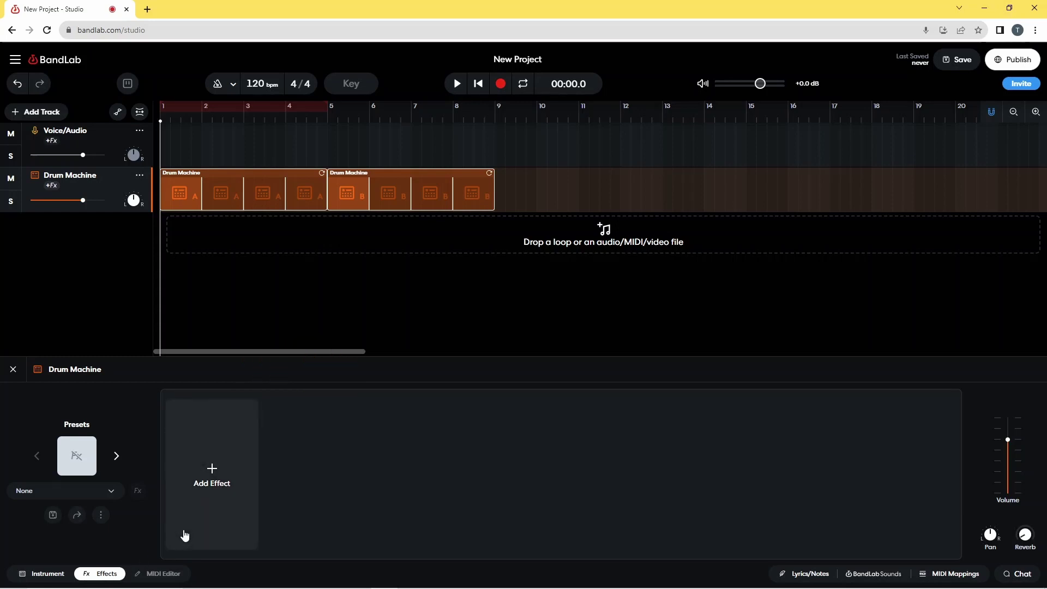
{"action": "left_click", "coordinate": [210, 482]}
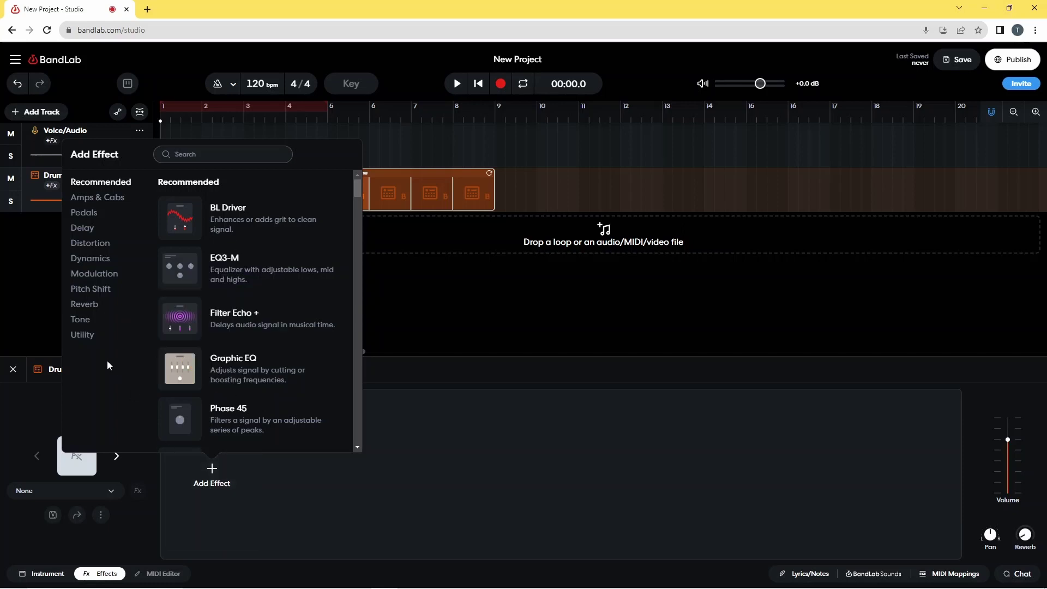
{"action": "left_click", "coordinate": [82, 321]}
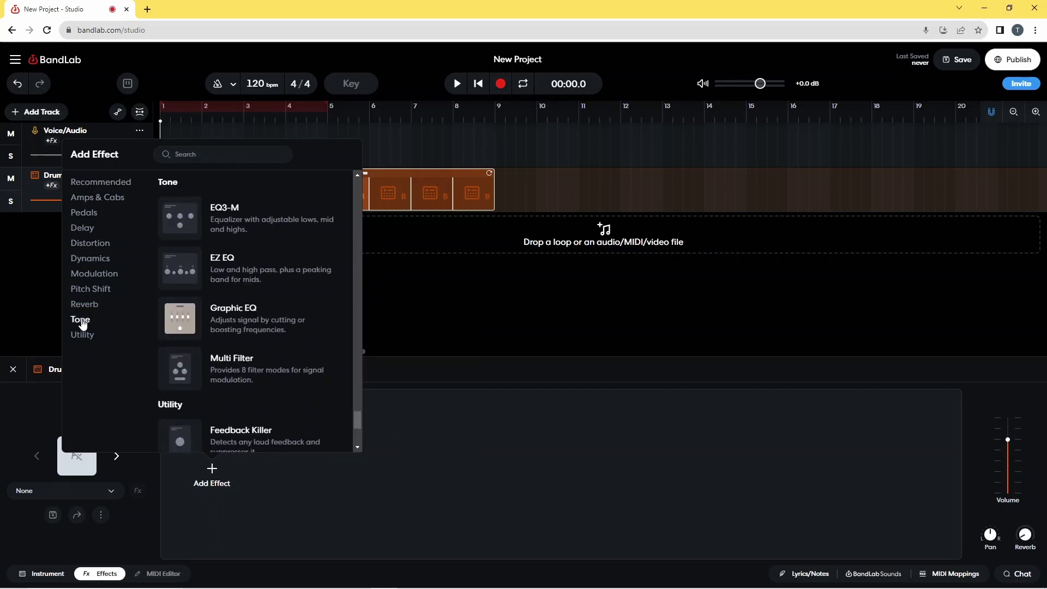
{"action": "left_click", "coordinate": [240, 364]}
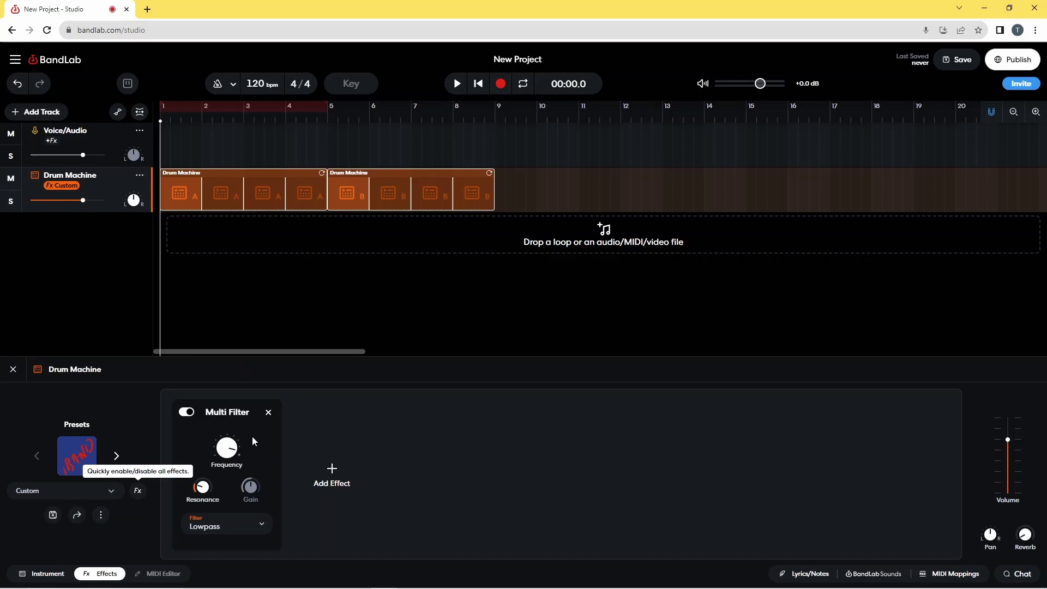
Switch the Multi Filter to Highpass and turn its frequency down to about 837 Hz.
{"action": "left_click", "coordinate": [262, 527]}
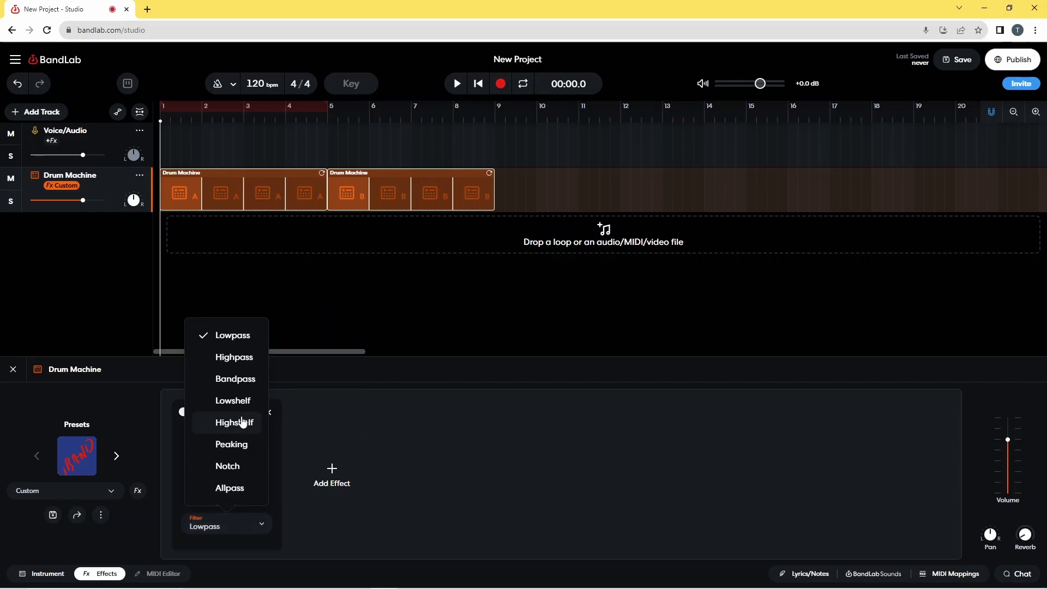
{"action": "left_click", "coordinate": [234, 364]}
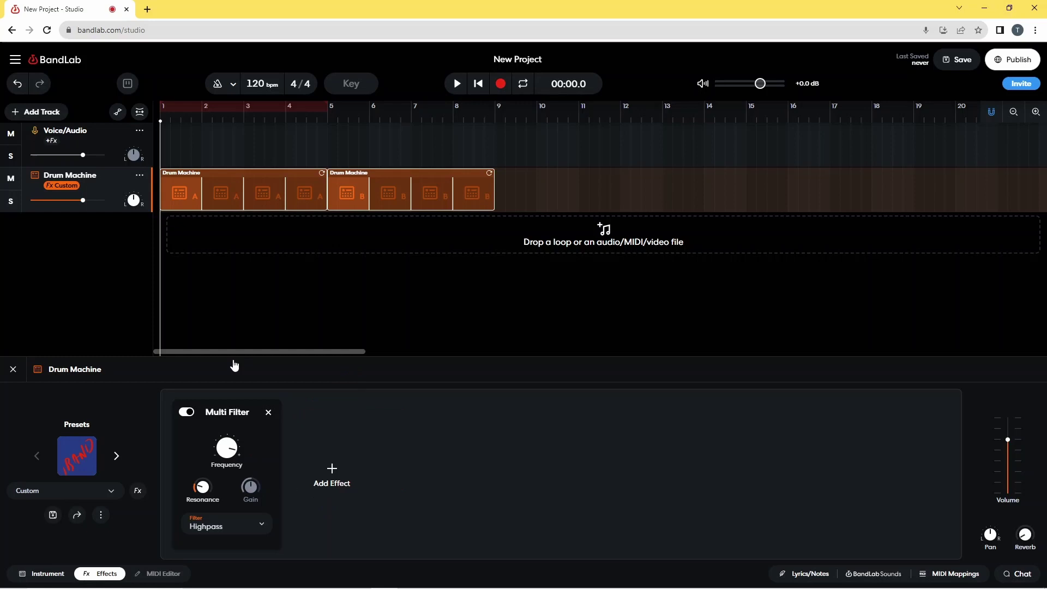
{"action": "mouse_move", "coordinate": [228, 443]}
{"action": "left_click_drag", "start_coordinate": [228, 443], "coordinate": [226, 588]}
Turn on automation and point the Drum Machine lane at Multi Filter - Frequency.
{"action": "left_click", "coordinate": [118, 112]}
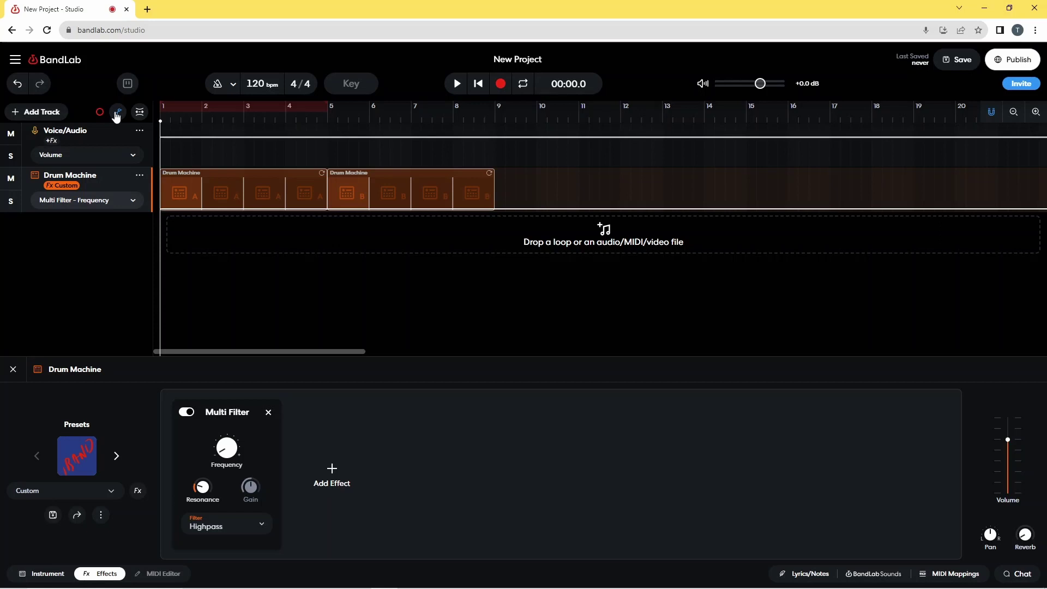
{"action": "left_click", "coordinate": [133, 202]}
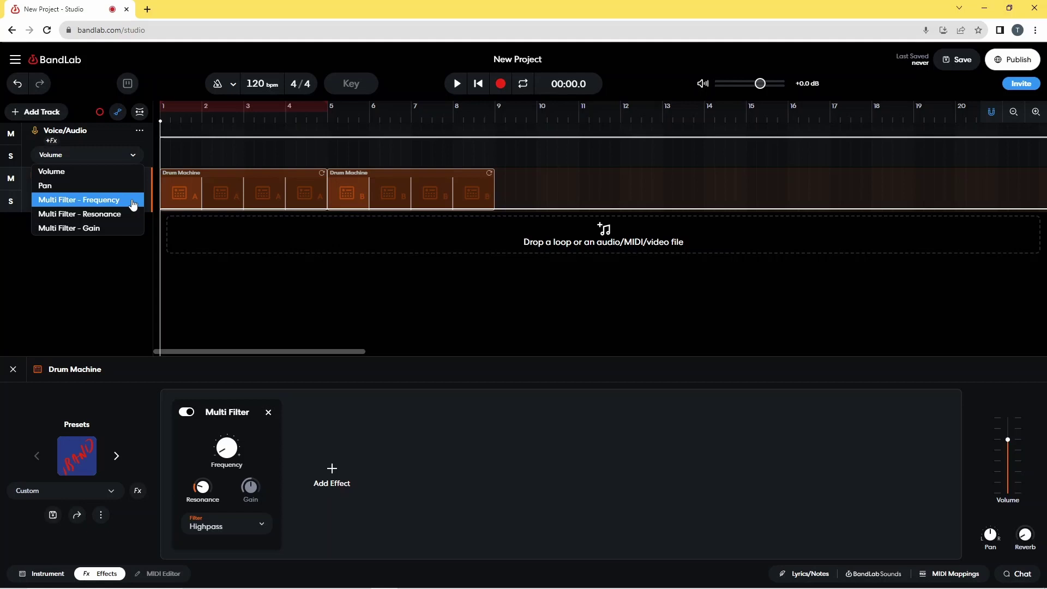
{"action": "left_click", "coordinate": [134, 201]}
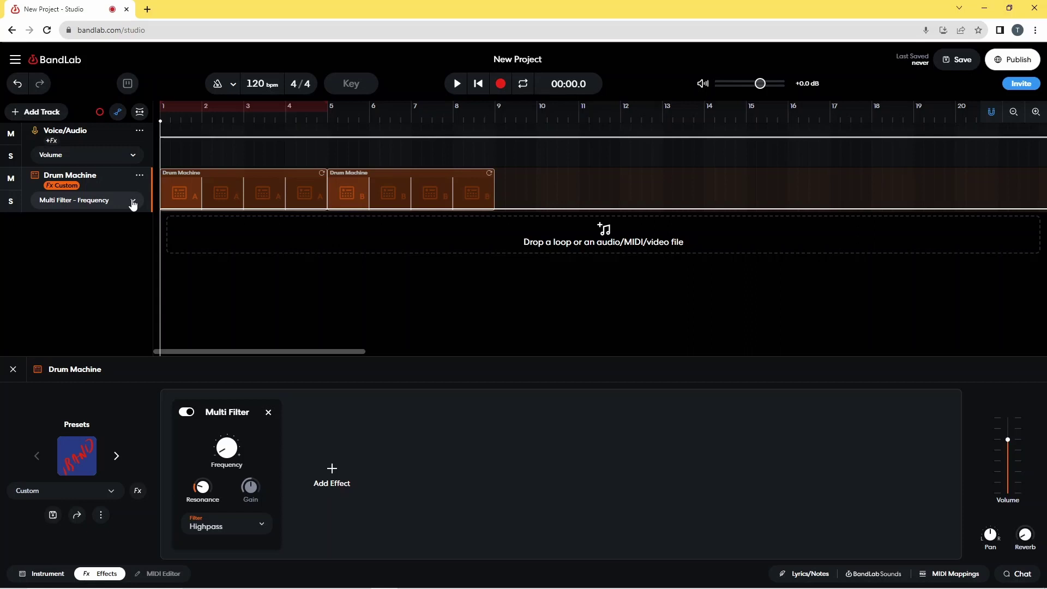
Add frequency points at bars 2, 3 and 4, raising the bar-3 point into an 88 Hz peak.
{"action": "left_click", "coordinate": [201, 210]}
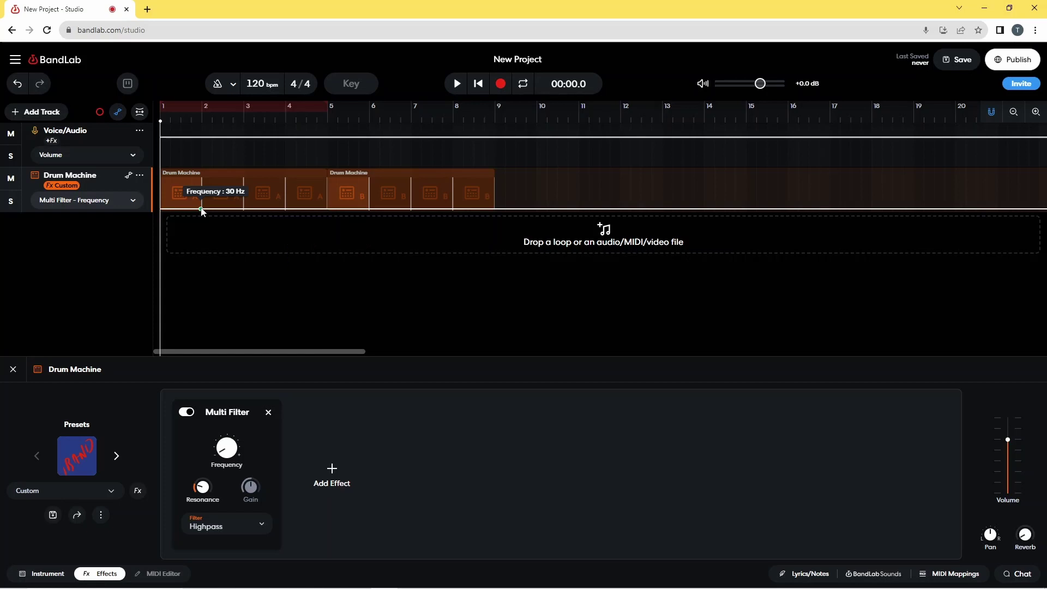
{"action": "left_click", "coordinate": [243, 210]}
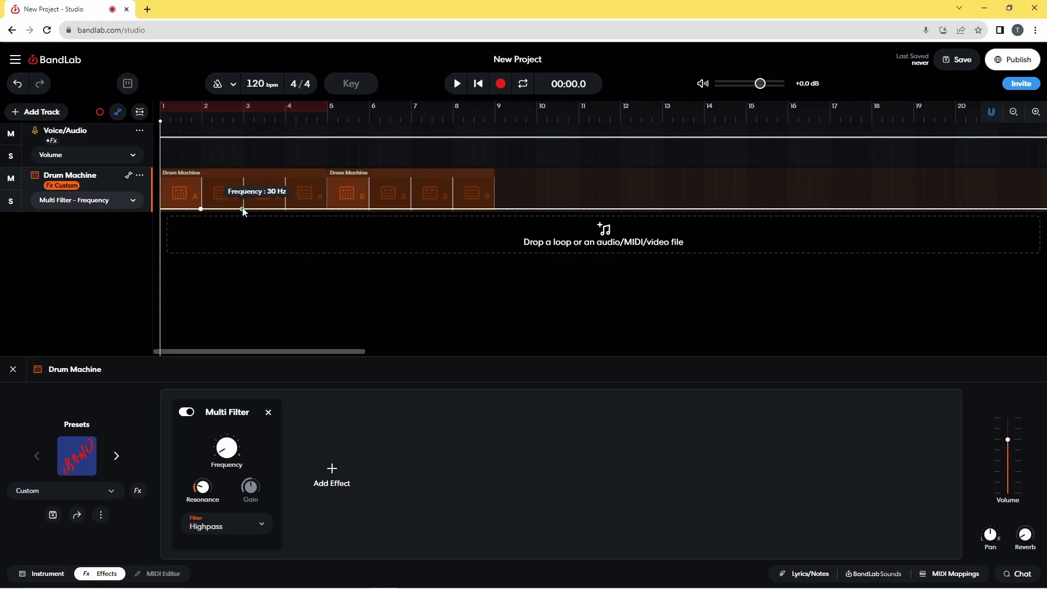
{"action": "left_click", "coordinate": [285, 209]}
{"action": "mouse_move", "coordinate": [243, 211]}
{"action": "left_click_drag", "start_coordinate": [243, 210], "coordinate": [243, 187]}
{"action": "left_click", "coordinate": [458, 84]}
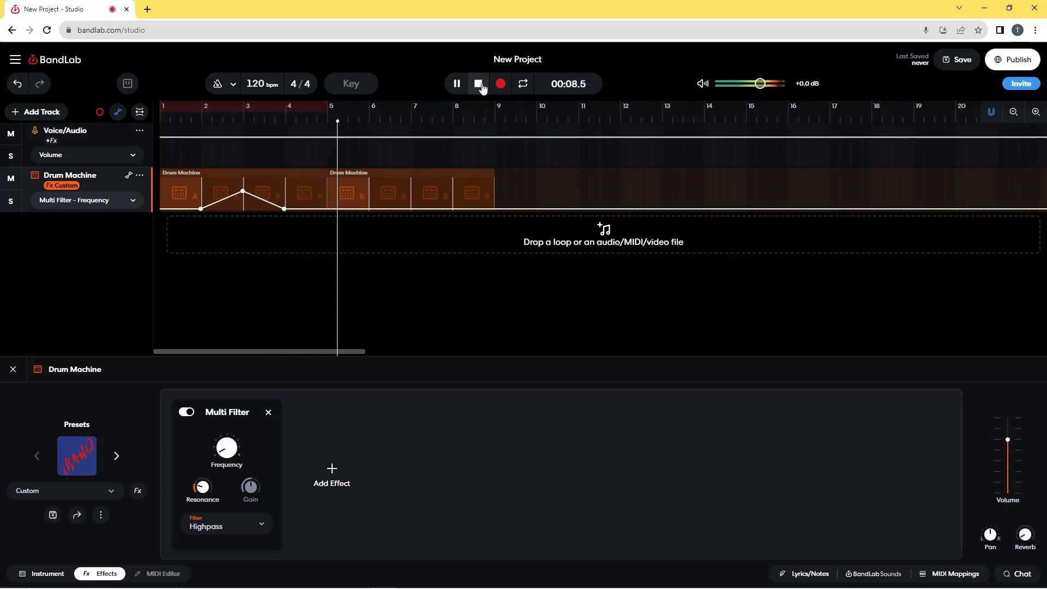
{"action": "left_click", "coordinate": [482, 87]}
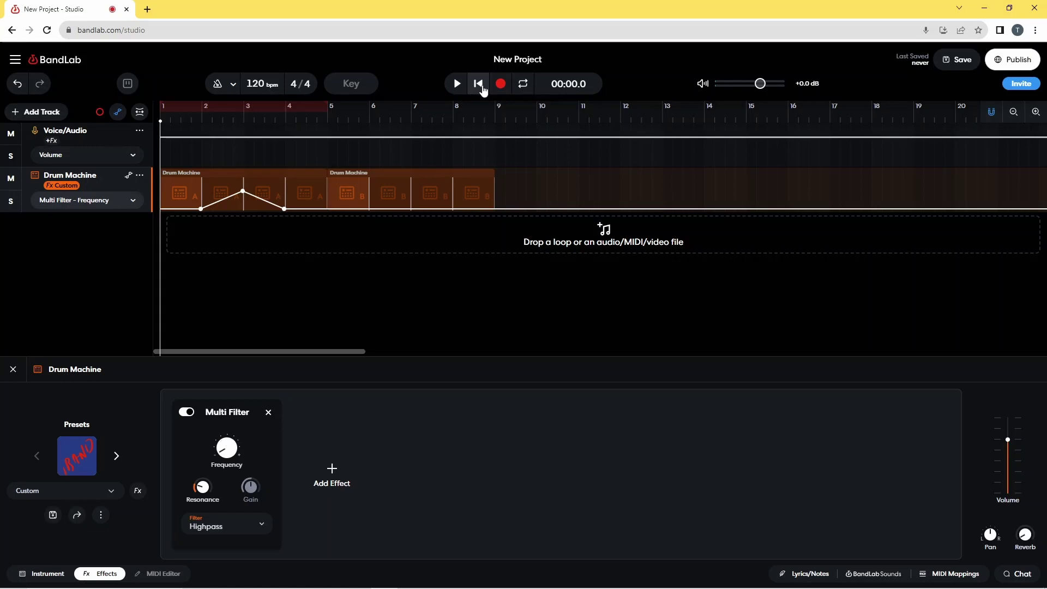
Add frequency points at bars 6, 7 and 8, raising the bar-7 point to 372 Hz.
{"action": "left_click", "coordinate": [369, 210]}
{"action": "left_click", "coordinate": [412, 209]}
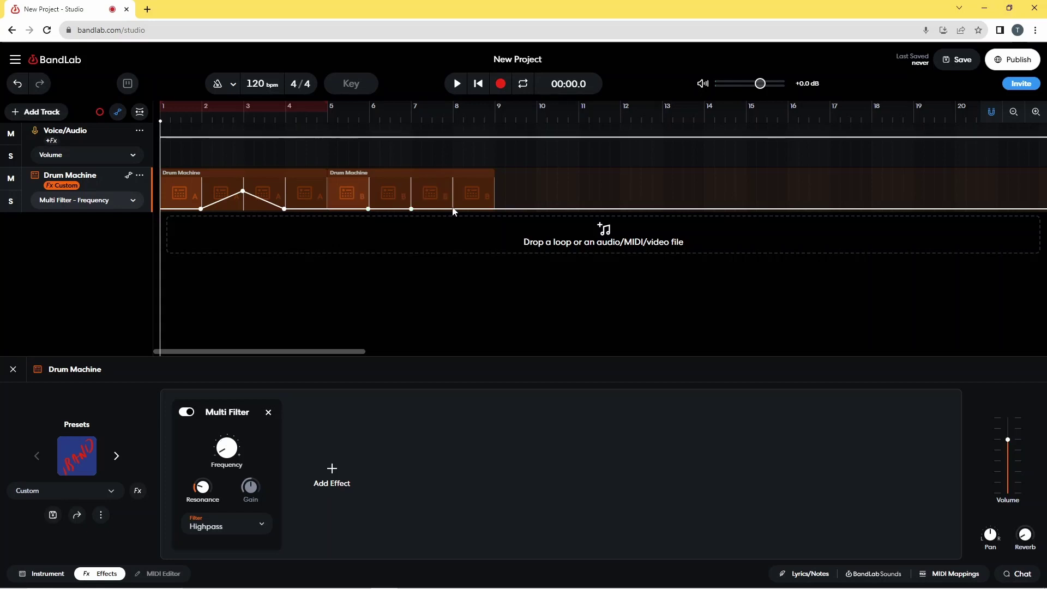
{"action": "left_click", "coordinate": [452, 209]}
{"action": "left_click_drag", "start_coordinate": [411, 209], "coordinate": [412, 187]}
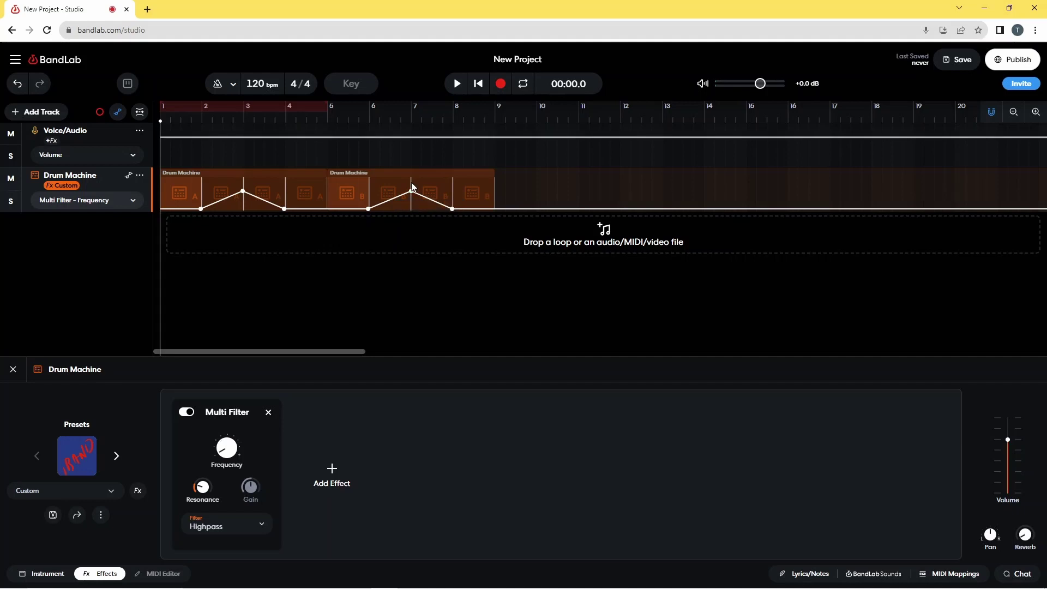
Loop bars 1 to 9 and play the looped section.
{"action": "left_click", "coordinate": [328, 109]}
{"action": "left_click_drag", "start_coordinate": [328, 108], "coordinate": [494, 116]}
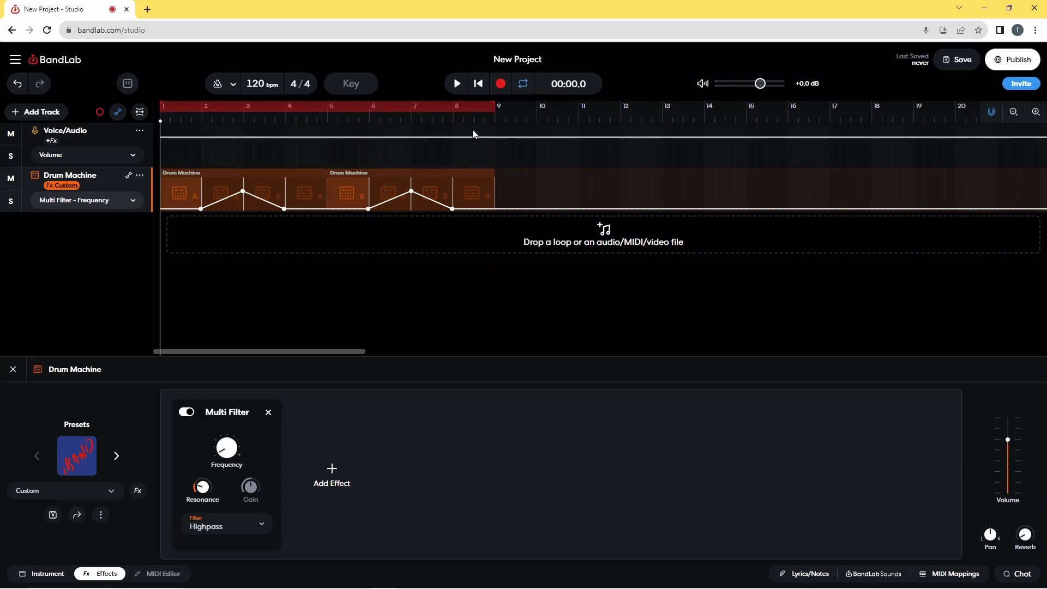
{"action": "left_click", "coordinate": [457, 84]}
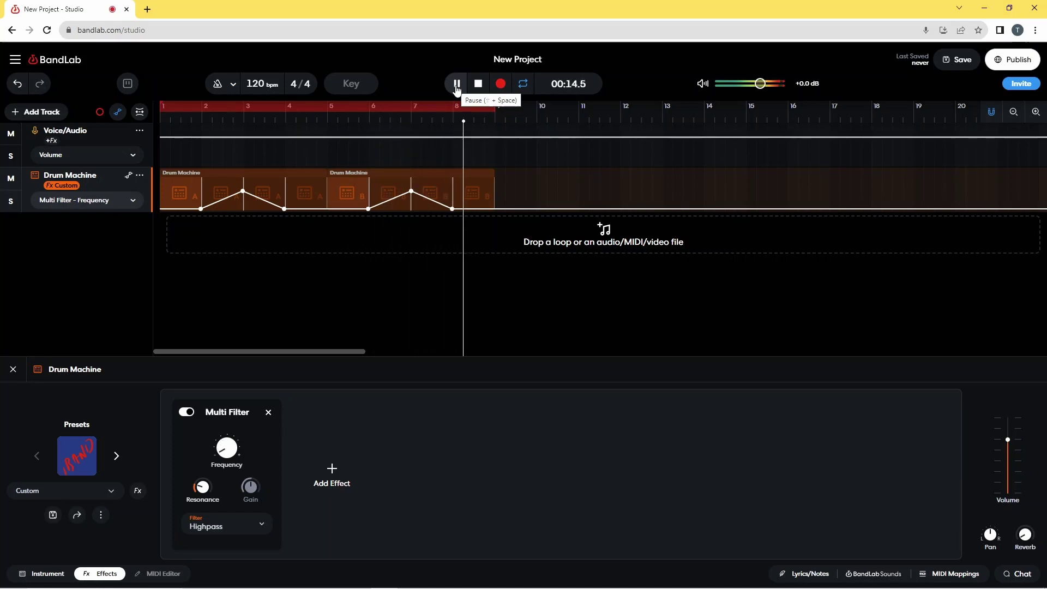
Stop playback and open the Add Effect browser for the Drum Machine track.
{"action": "left_click", "coordinate": [478, 84]}
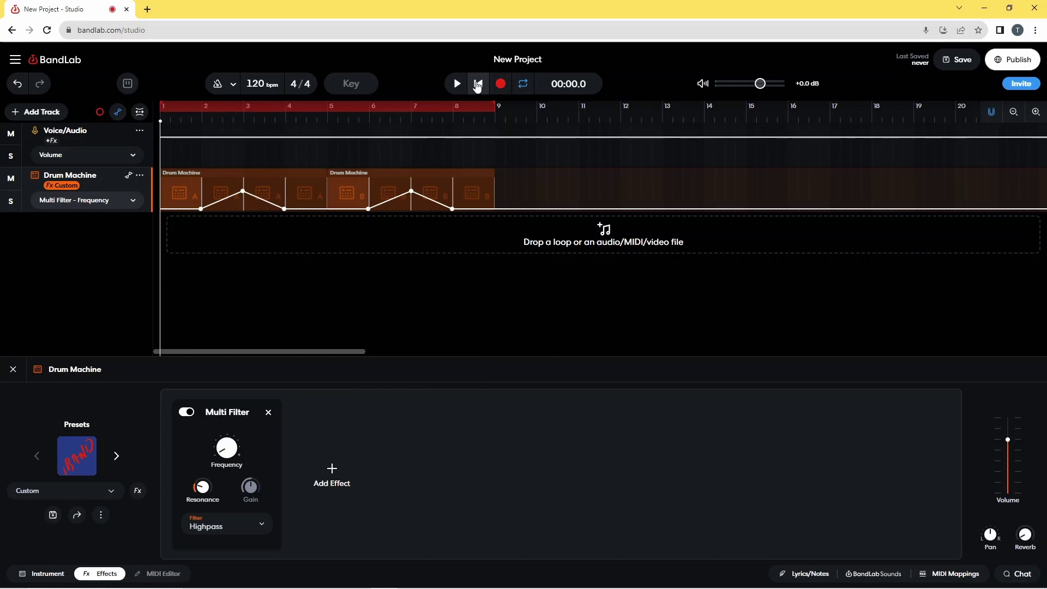
{"action": "left_click", "coordinate": [331, 470]}
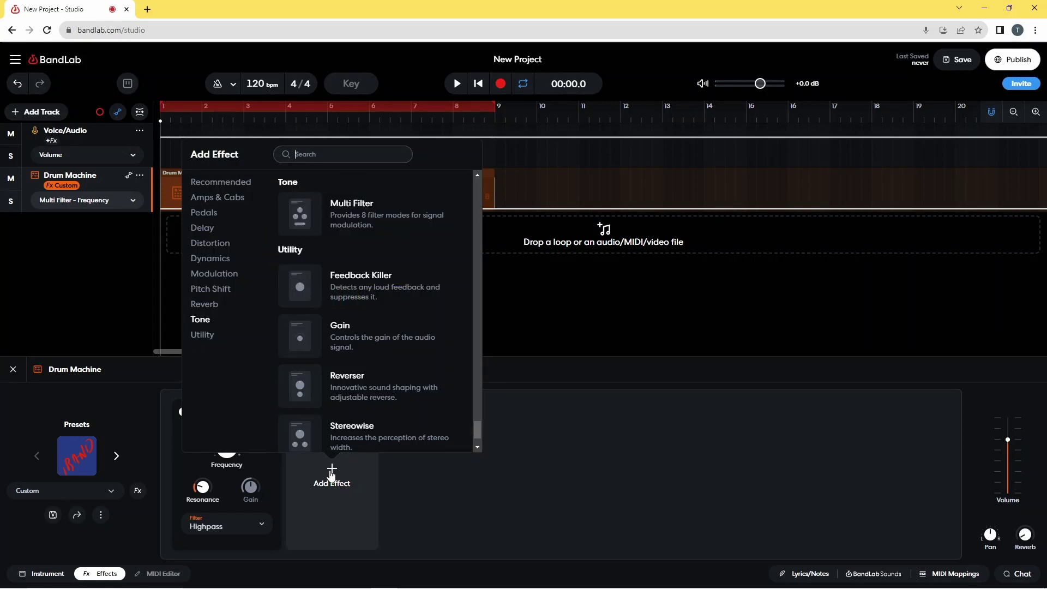
Add a Bitcrusher from the Distortion category after the Multi Filter.
{"action": "left_click", "coordinate": [222, 243]}
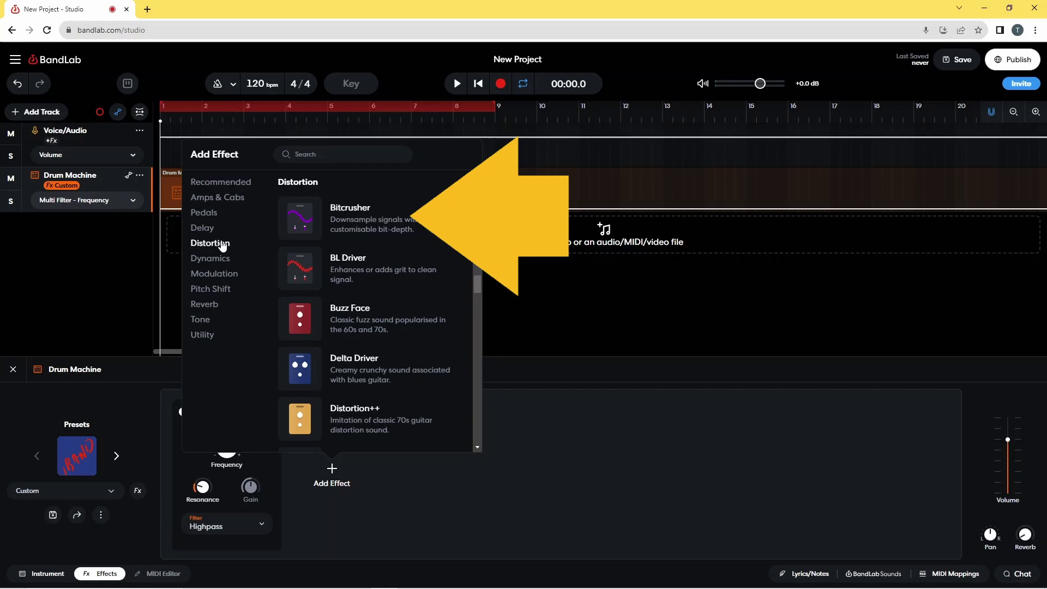
{"action": "left_click", "coordinate": [347, 229]}
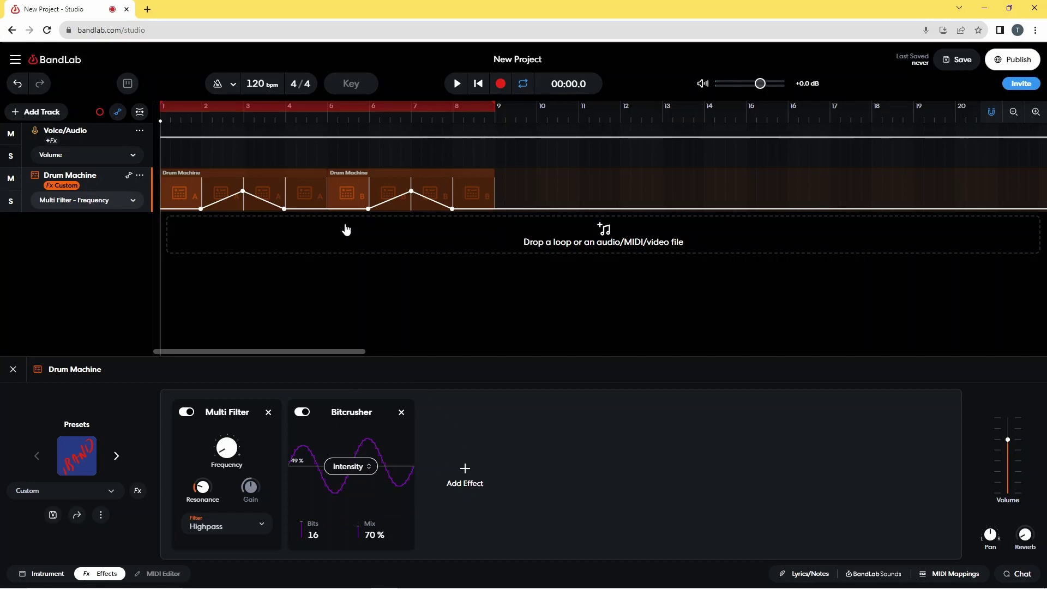
Change the Bitcrusher bit depth from 16 to 10.
{"action": "left_click", "coordinate": [313, 534]}
{"action": "key", "text": "BackSpace"}
{"action": "type", "text": "0"}
{"action": "key", "text": "Return"}
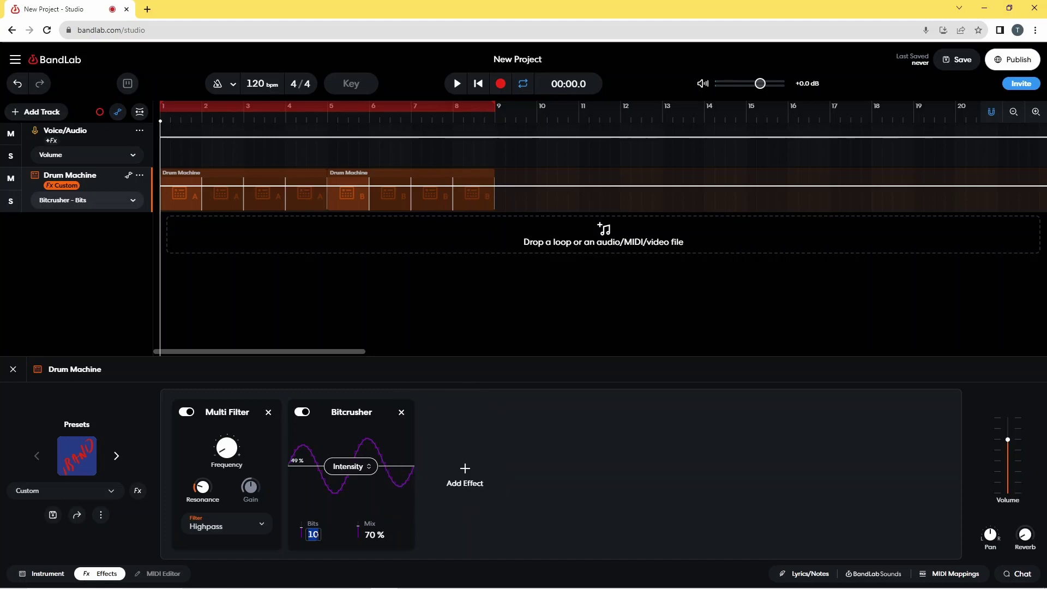
Set the Bitcrusher mix to 10% and lower its intensity to 0%.
{"action": "left_click", "coordinate": [375, 535]}
{"action": "key", "text": "BackSpace"}
{"action": "key", "text": "BackSpace"}
{"action": "type", "text": "10"}
{"action": "key", "text": "Return"}
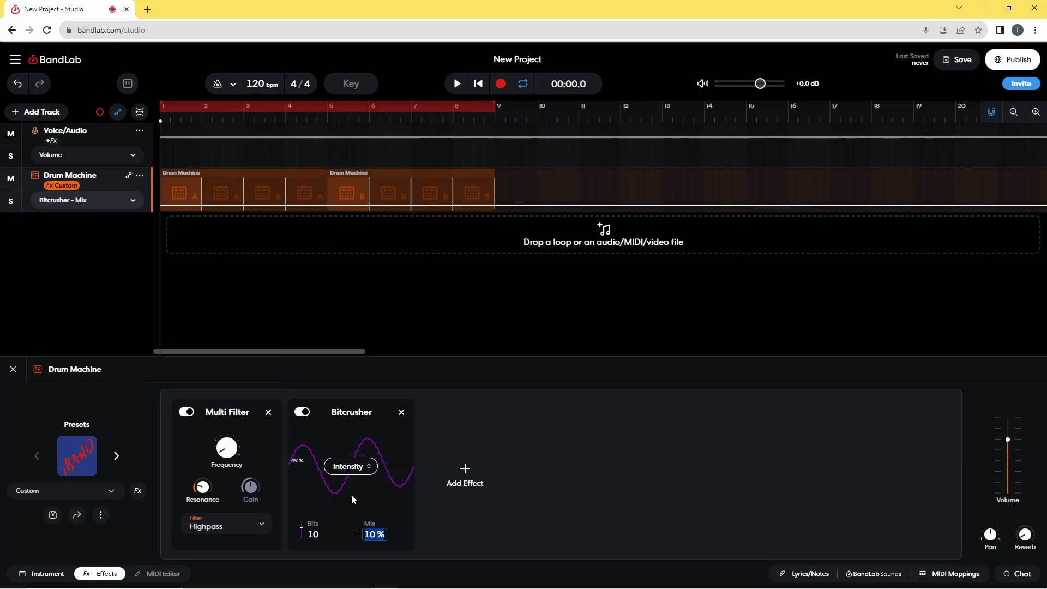
{"action": "left_click", "coordinate": [349, 467]}
{"action": "left_click_drag", "start_coordinate": [350, 469], "coordinate": [350, 493]}
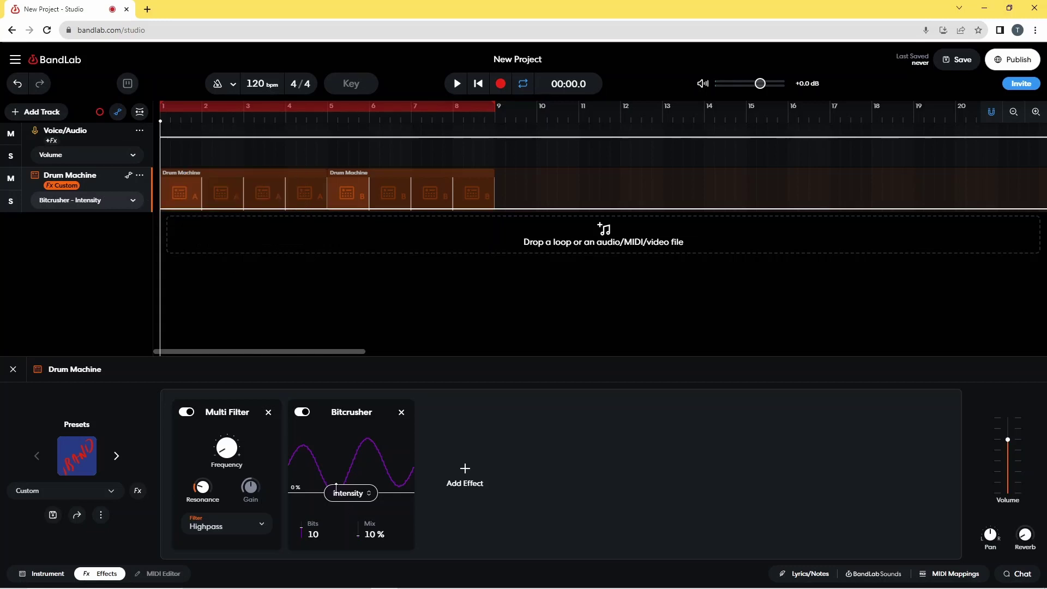
{"action": "left_click", "coordinate": [133, 201]}
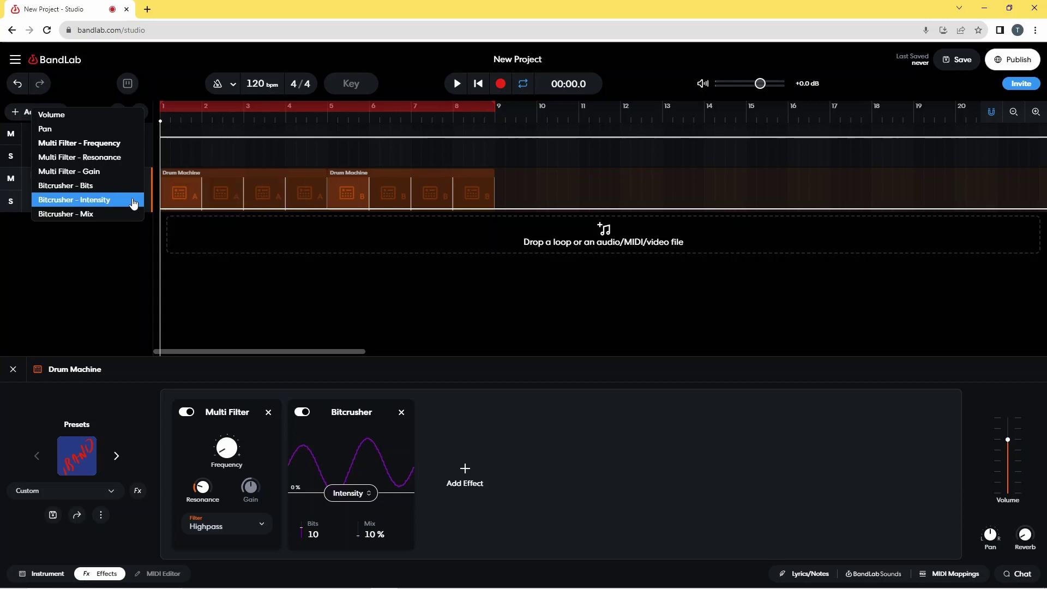
{"action": "left_click", "coordinate": [134, 201]}
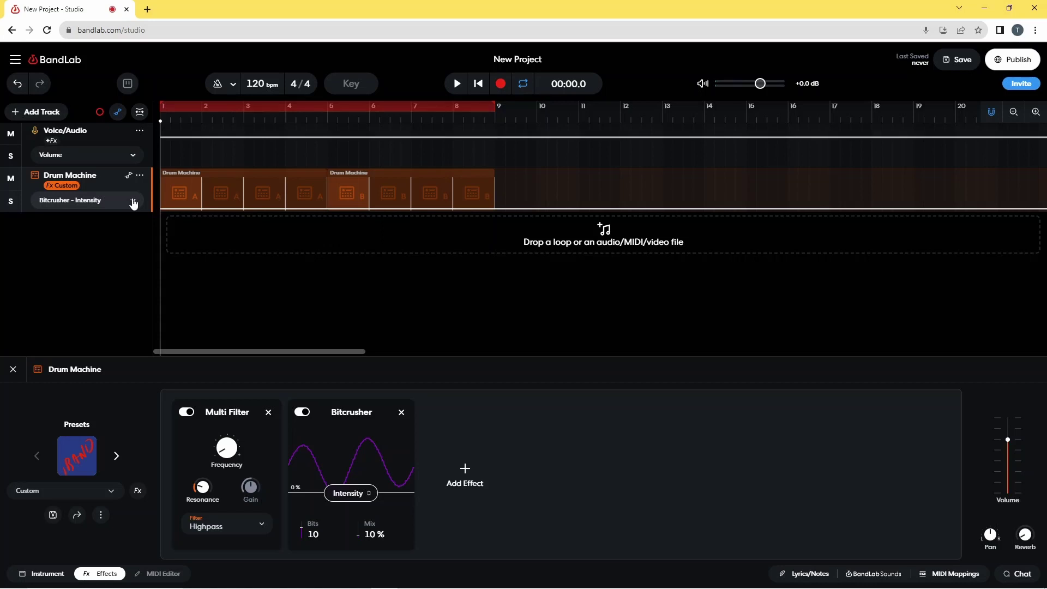
{"action": "left_click", "coordinate": [133, 202]}
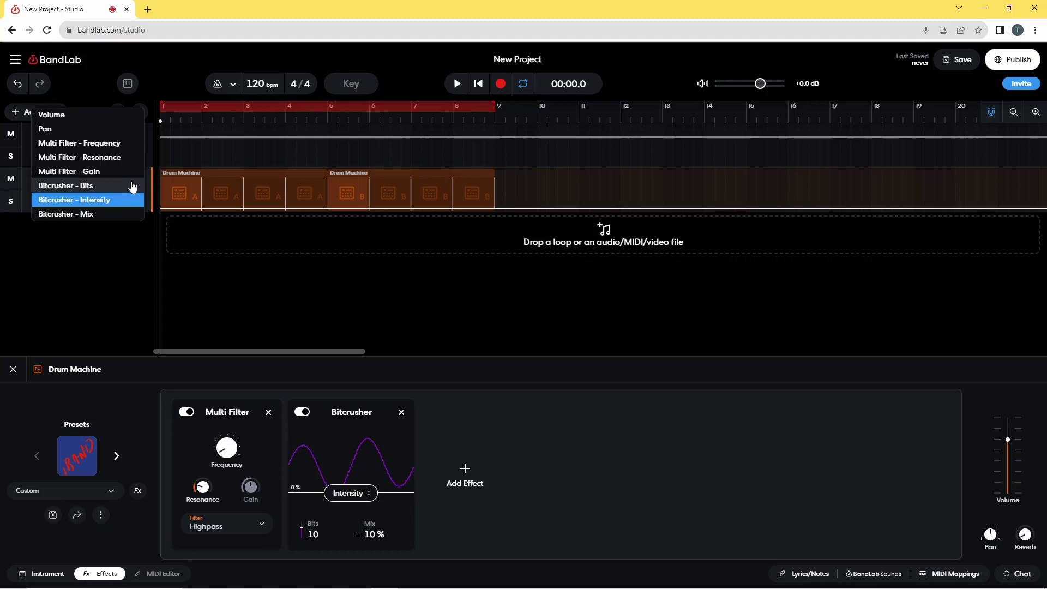
{"action": "left_click", "coordinate": [131, 145]}
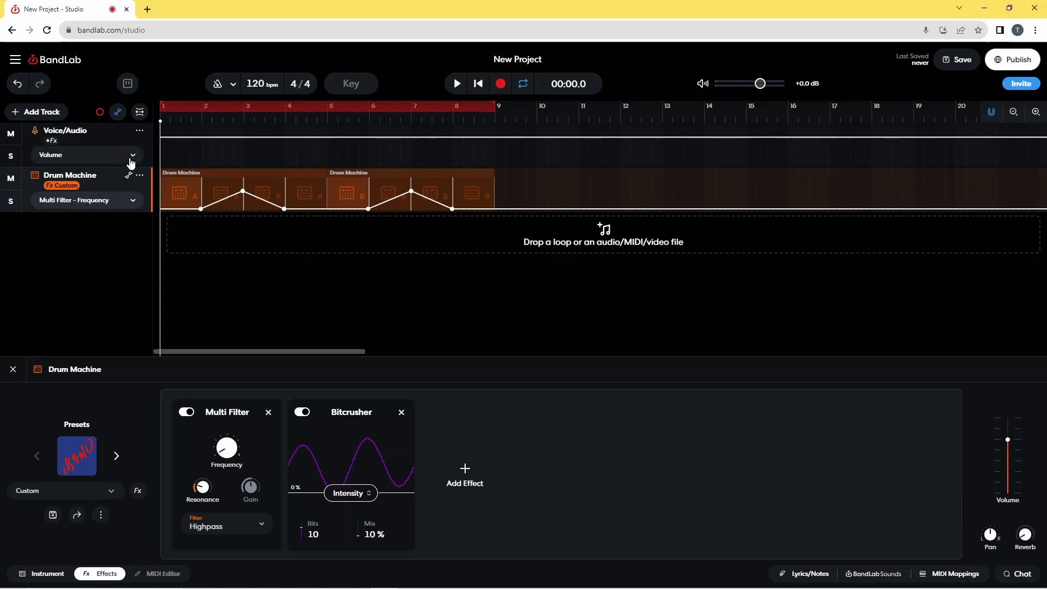
{"action": "left_click", "coordinate": [134, 201]}
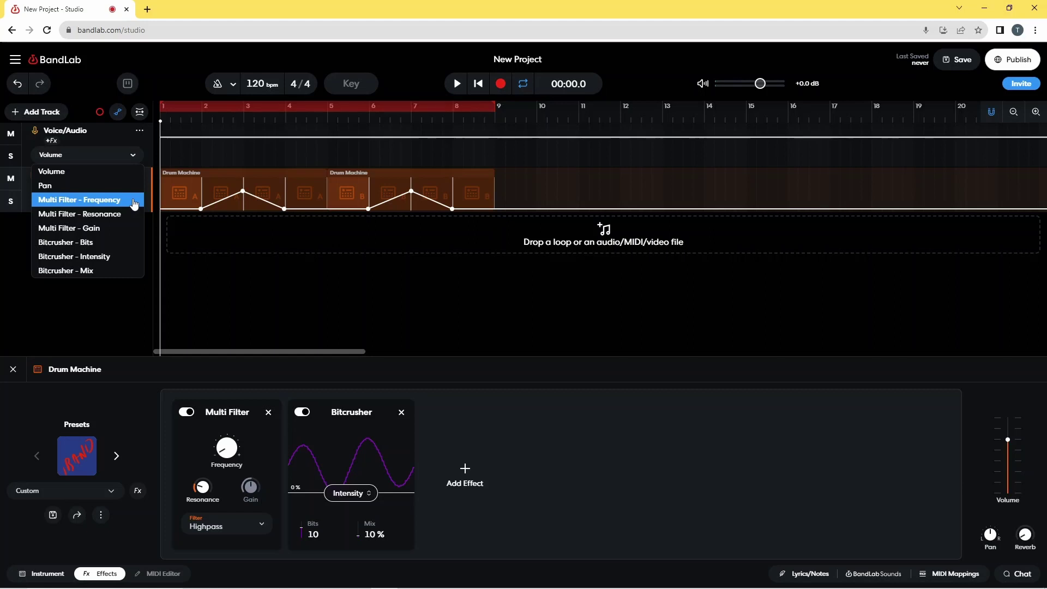
{"action": "left_click", "coordinate": [122, 256]}
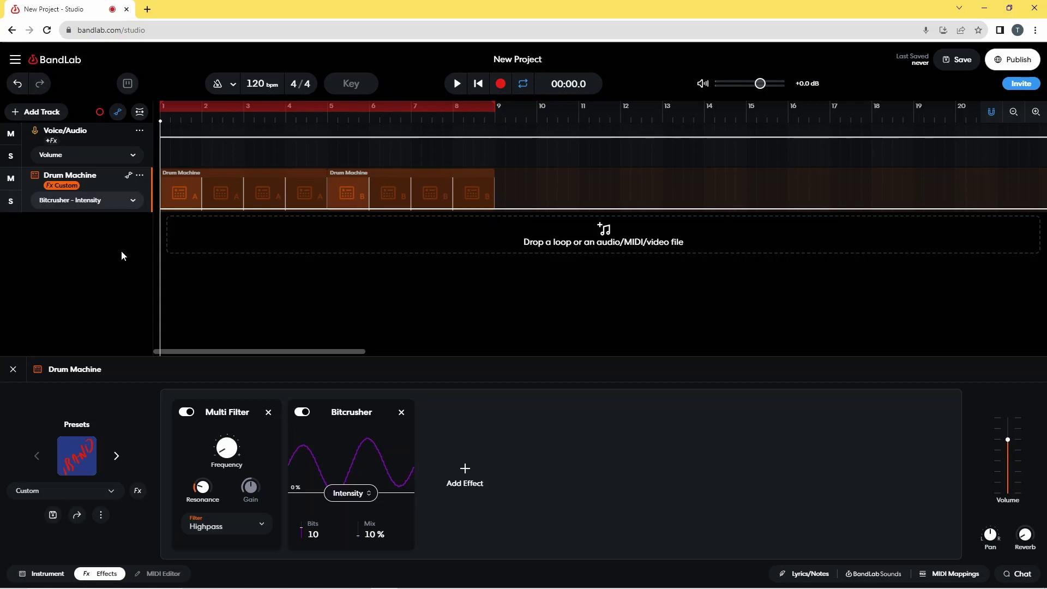
Add six points on the Bitcrusher Intensity line at bars 2–4 and 6–8.
{"action": "left_click", "coordinate": [201, 208]}
{"action": "left_click", "coordinate": [242, 209]}
{"action": "left_click", "coordinate": [286, 209]}
{"action": "left_click", "coordinate": [369, 209]}
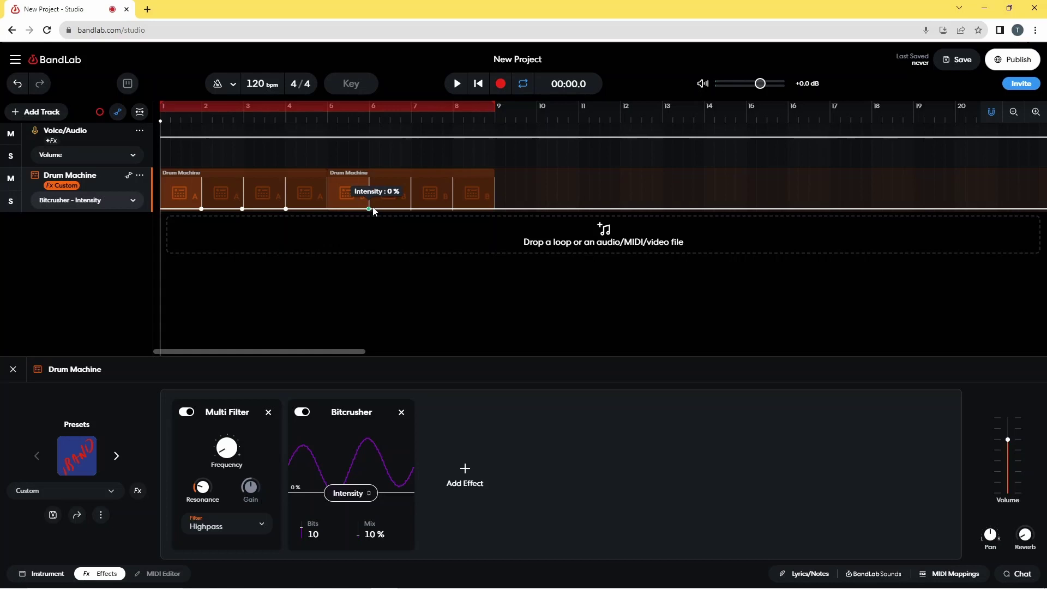
{"action": "left_click", "coordinate": [411, 209]}
{"action": "left_click", "coordinate": [453, 210]}
Raise the bar 3 and bar 7 points to form peaks over patterns A and B.
{"action": "mouse_move", "coordinate": [243, 210]}
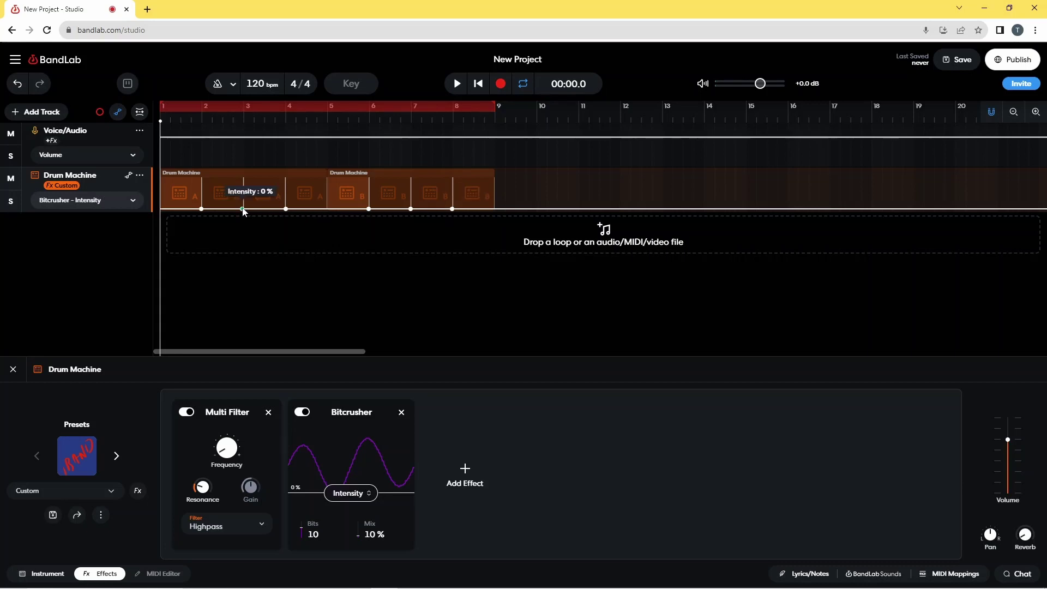
{"action": "left_click_drag", "start_coordinate": [244, 209], "coordinate": [244, 164]}
{"action": "left_click_drag", "start_coordinate": [411, 208], "coordinate": [412, 167]}
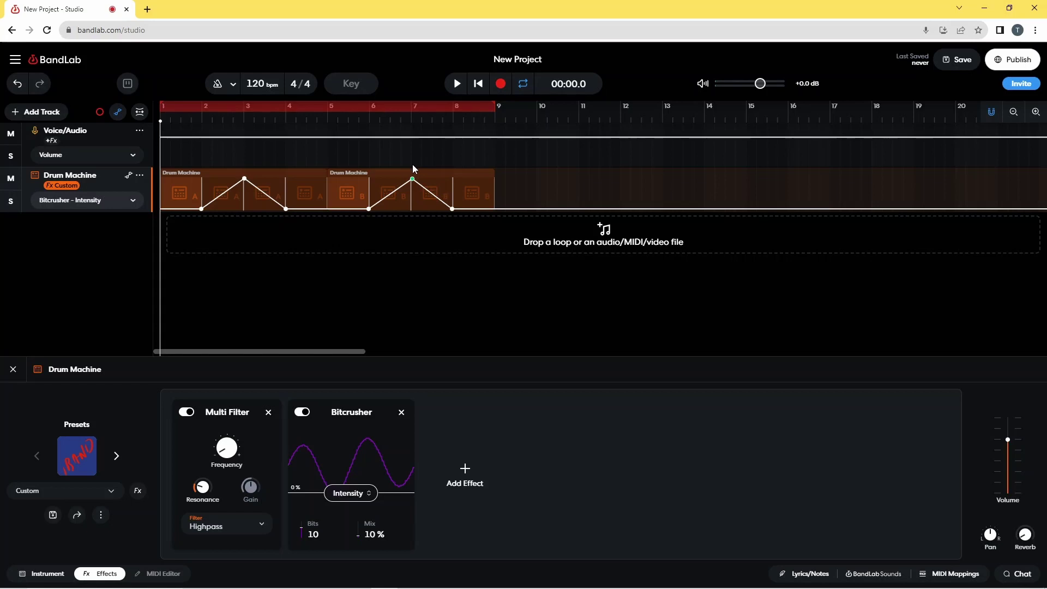
{"action": "left_click", "coordinate": [457, 83]}
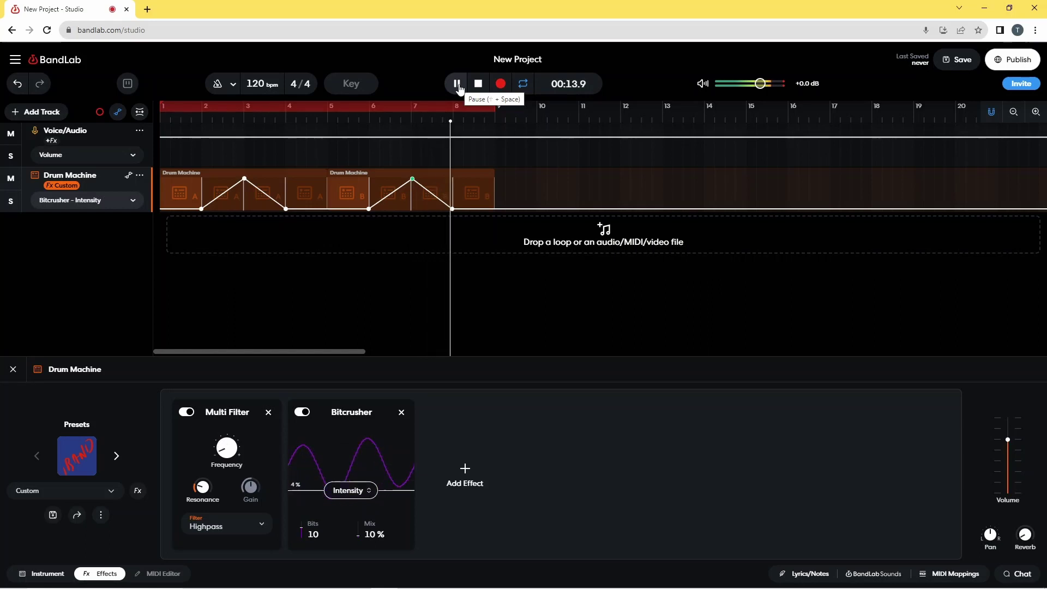
{"action": "left_click", "coordinate": [479, 86]}
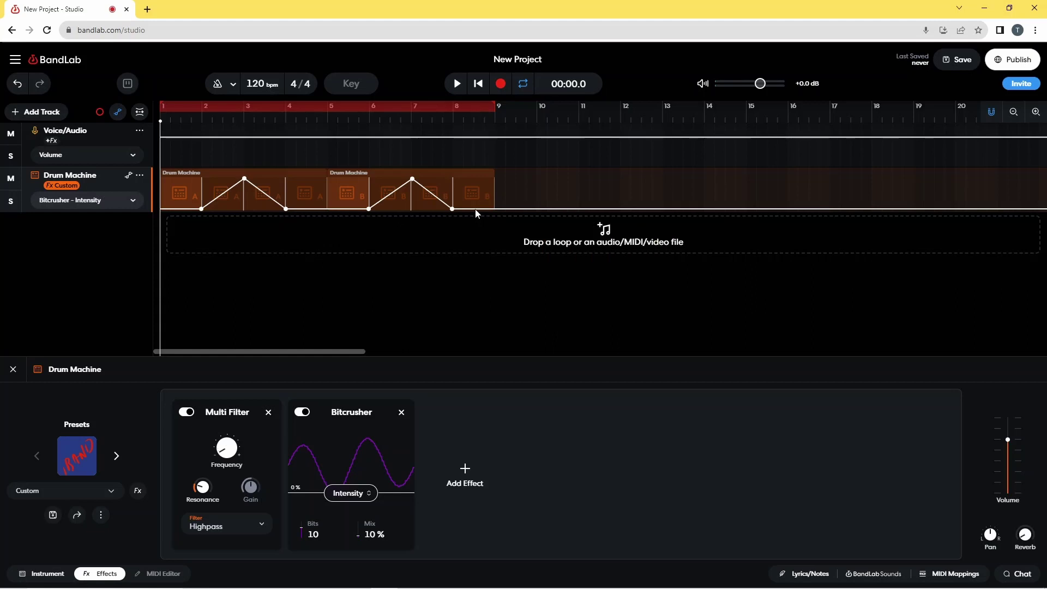
{"action": "right_click", "coordinate": [475, 213]}
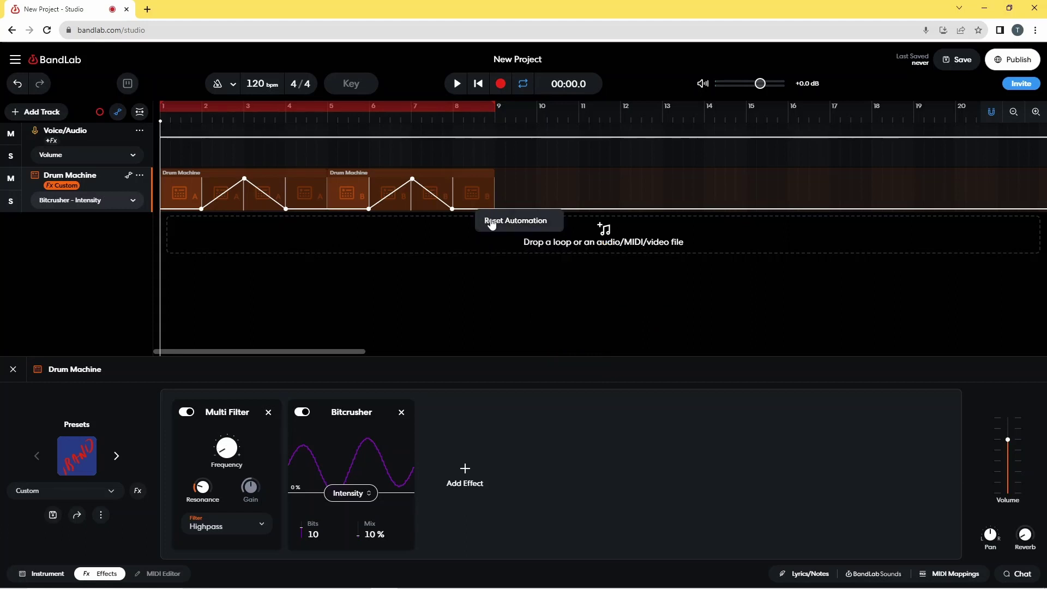
{"action": "left_click", "coordinate": [492, 221]}
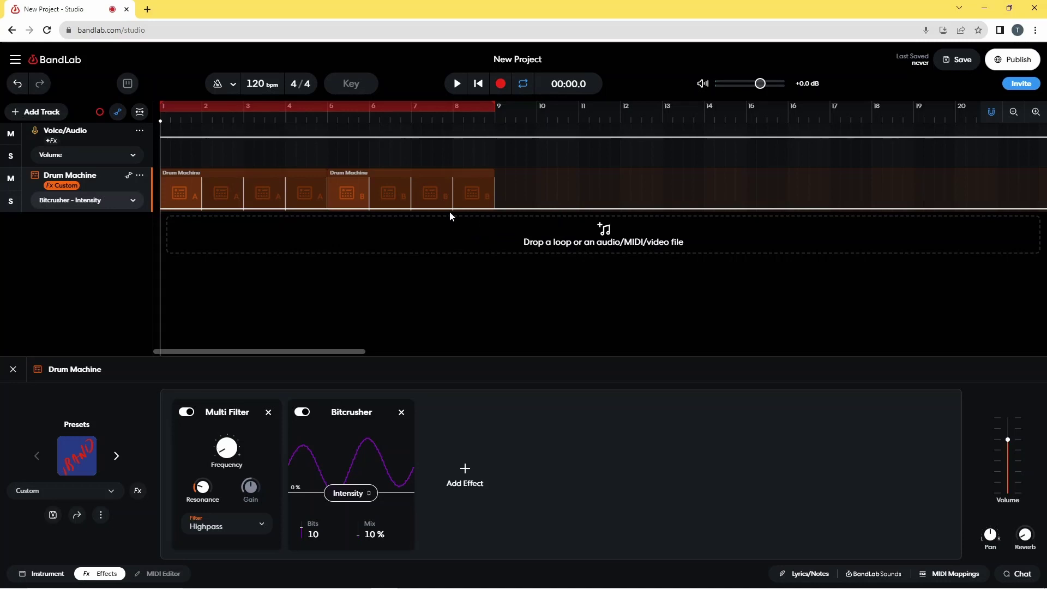
{"action": "left_click", "coordinate": [16, 83]}
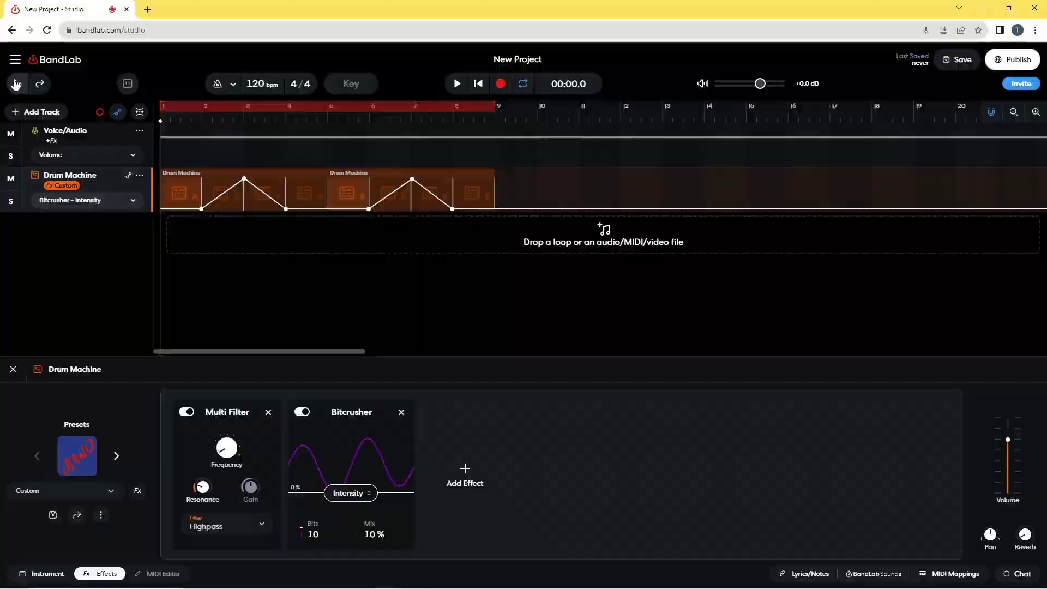